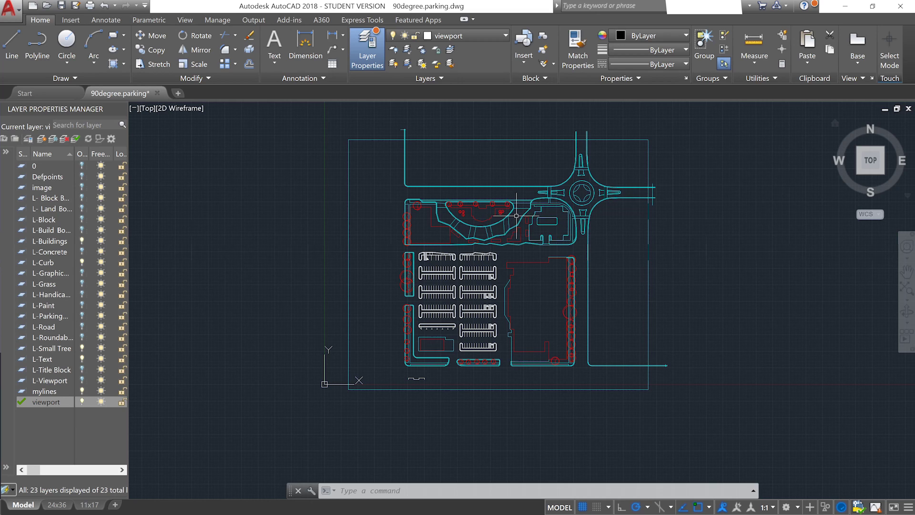
Step: Nudge the model view left, then open the 24x36 layout sheet with the parking plan viewport
left_click_drag(584, 225, 553, 229)
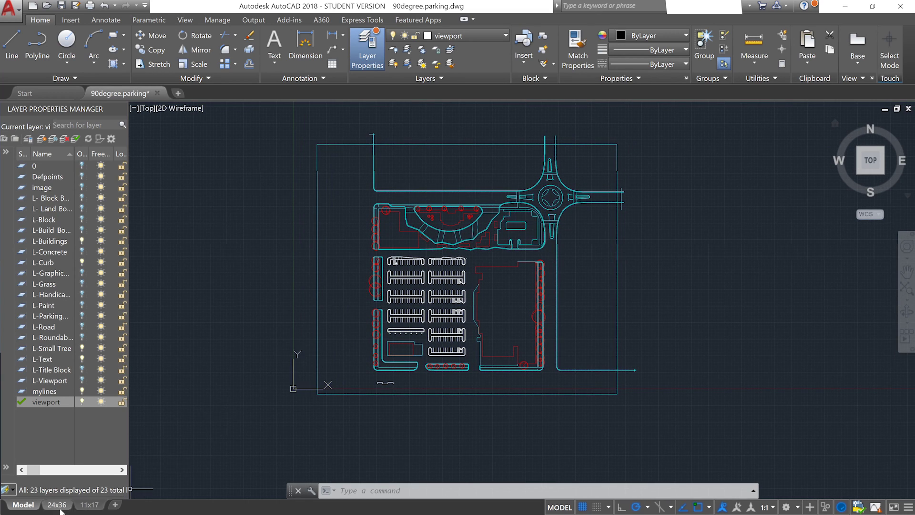
mouse_move(57, 505)
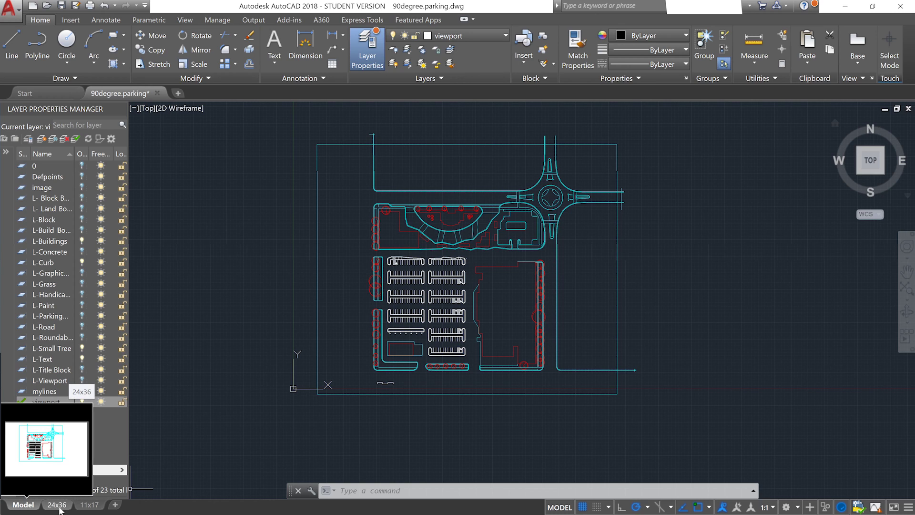
left_click(56, 505)
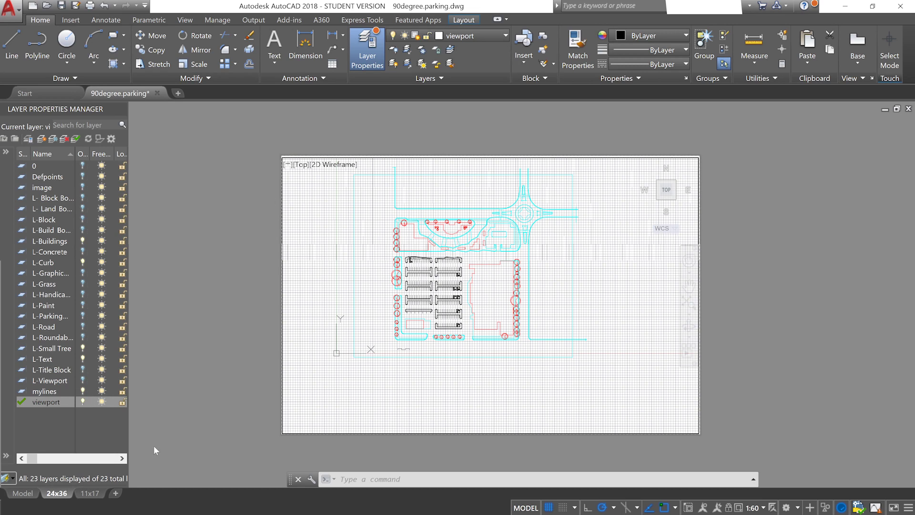
left_click_drag(510, 256, 493, 282)
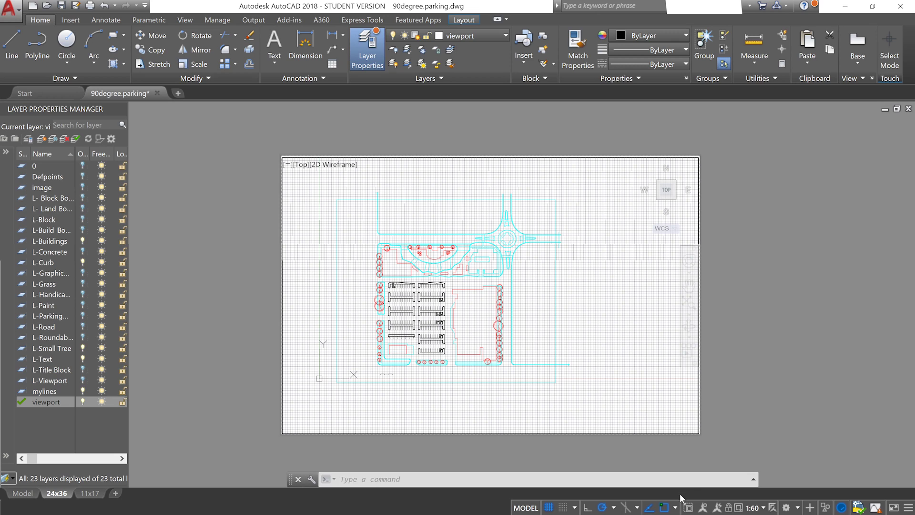
left_click(763, 507)
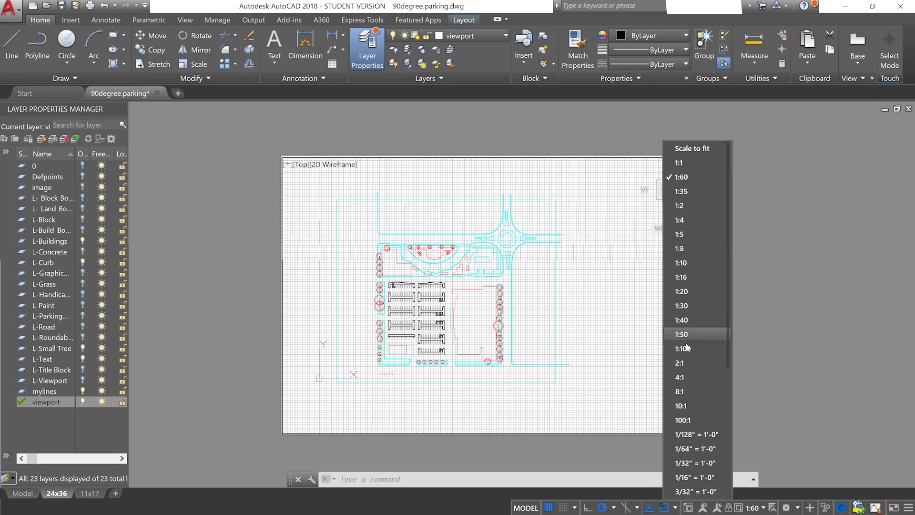
left_click(694, 335)
left_click(760, 508)
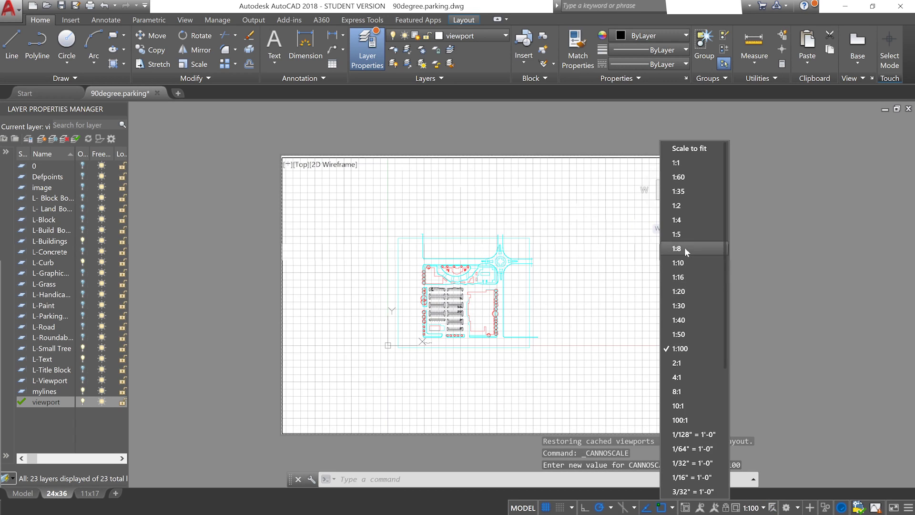
left_click(685, 284)
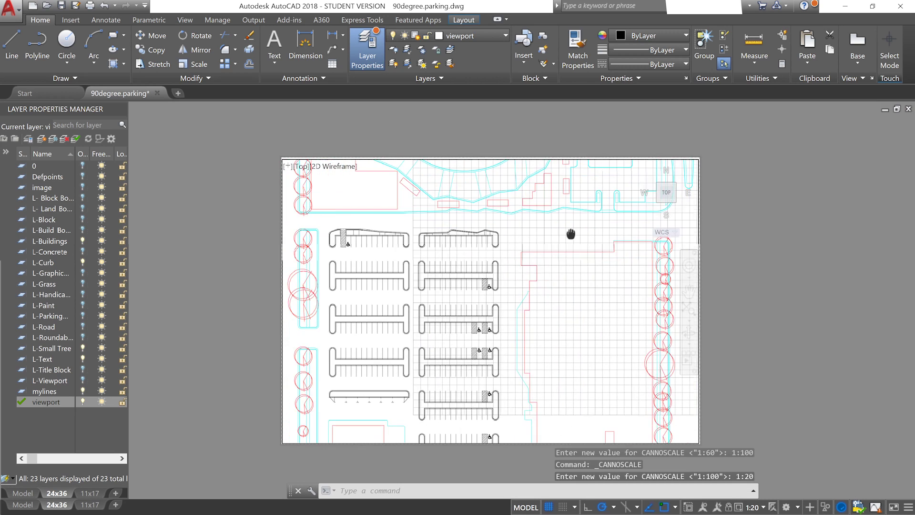
left_click(763, 508)
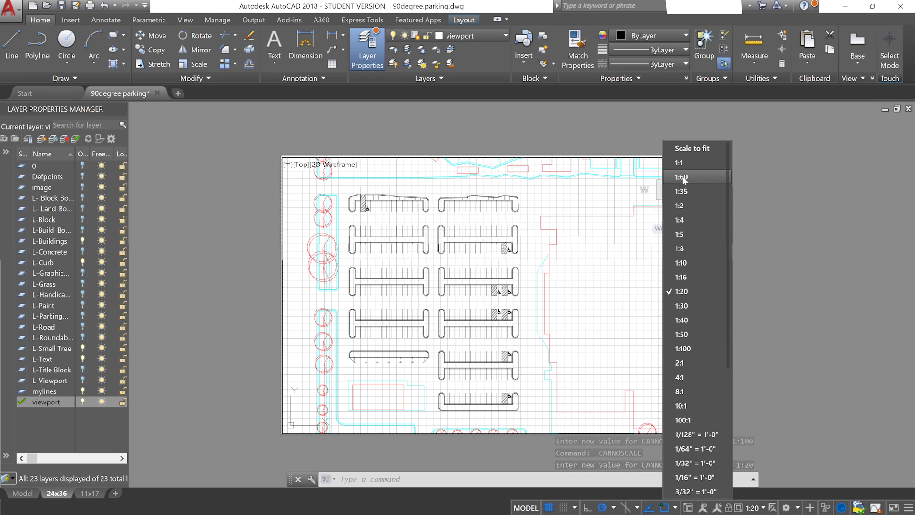
key("Escape")
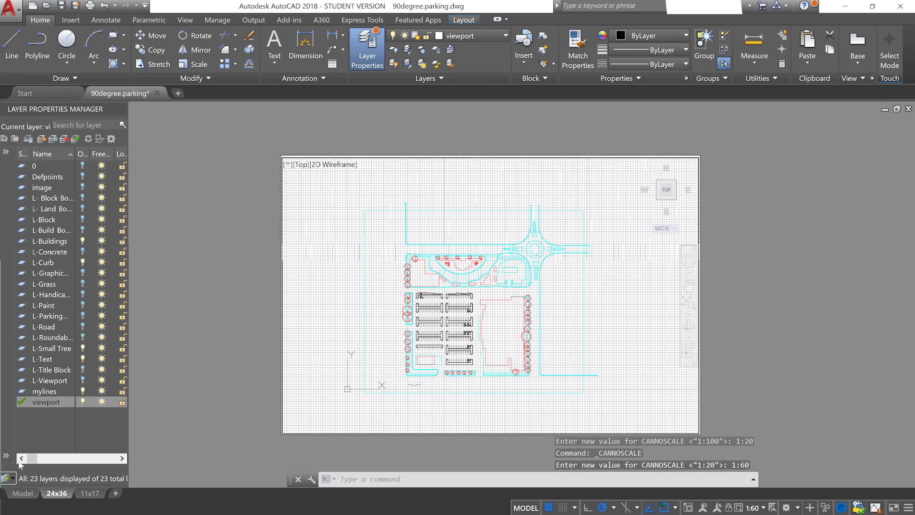
Step: Back in model space, window-select and erase the old stepped mark below the parking rows
left_click(23, 494)
scroll(402, 370, "up", 5)
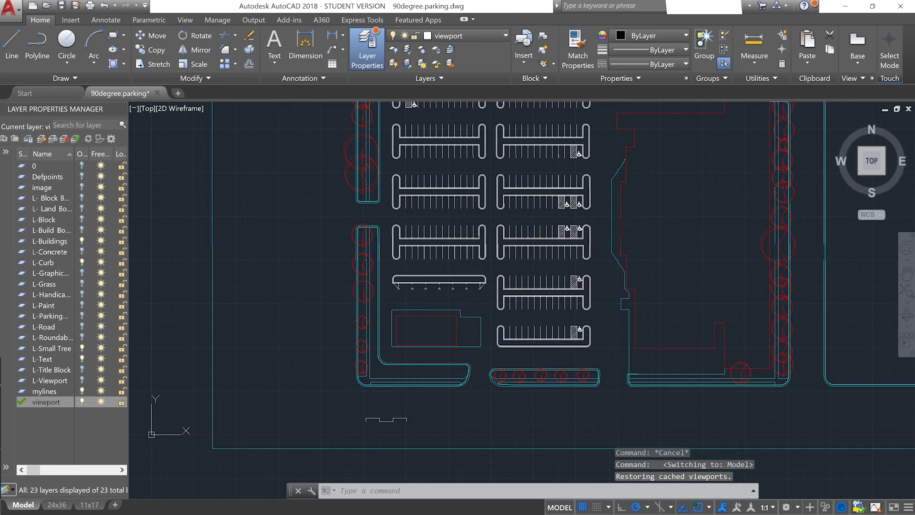
scroll(402, 370, "up", 3)
left_click_drag(402, 370, 398, 232)
left_click(478, 379)
left_click(287, 323)
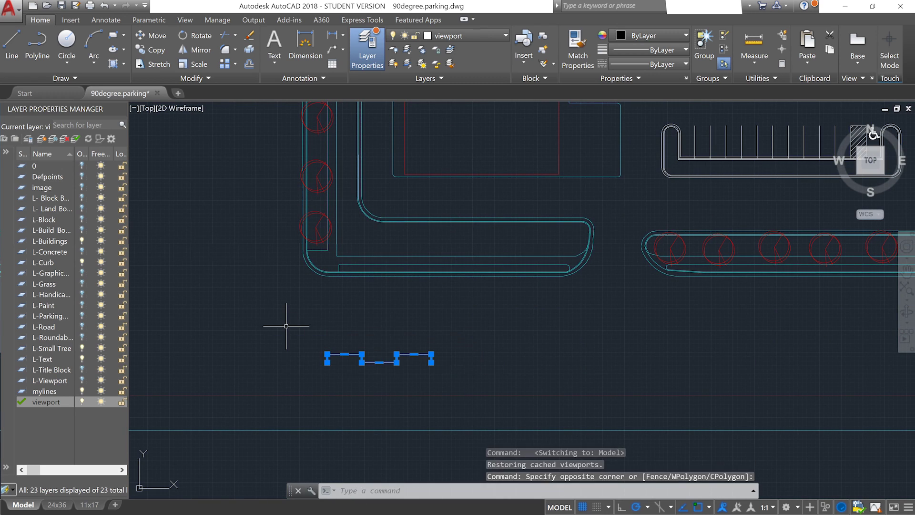
key("Delete")
type("PL")
Step: Draw a stepped polyline below the lot with alternating 5 and 20-unit segments
key("Return")
key("Escape")
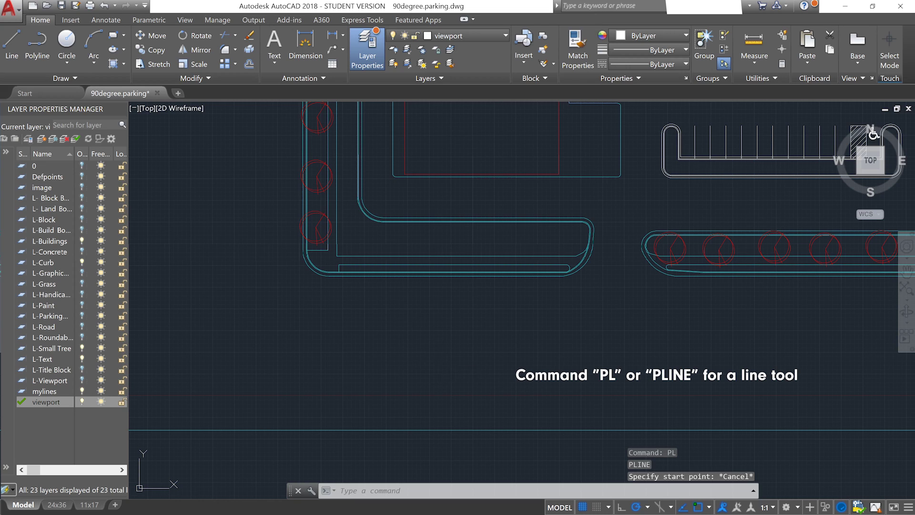
type("PL")
key("Return")
left_click(347, 352)
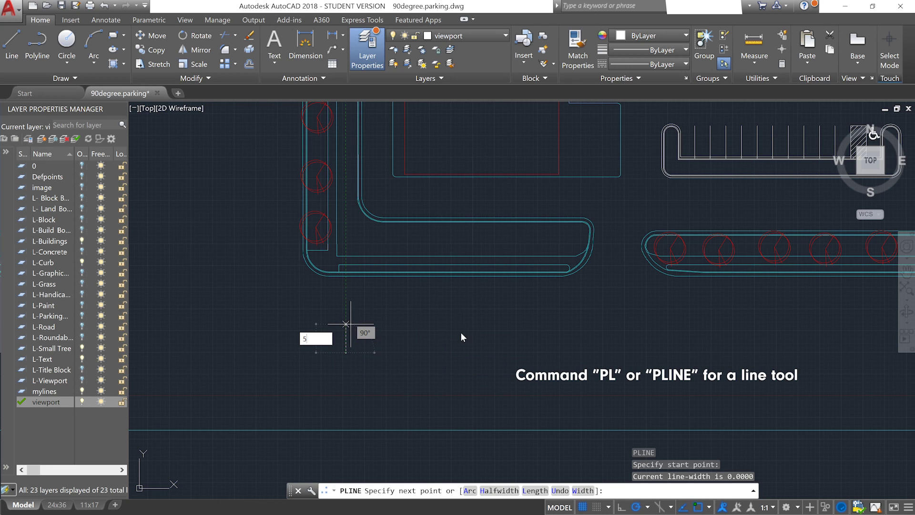
type("5")
key("Return")
type("20")
key("Return")
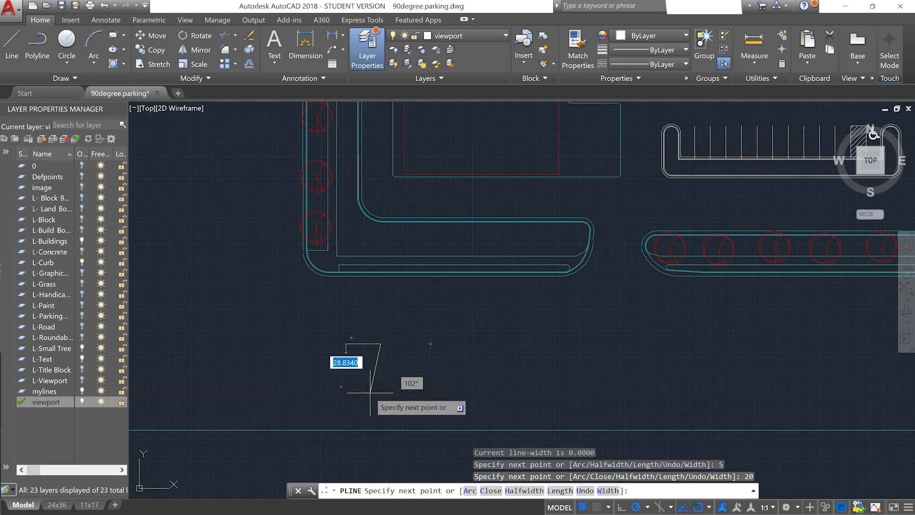
type("5")
key("Return")
type("20")
key("Return")
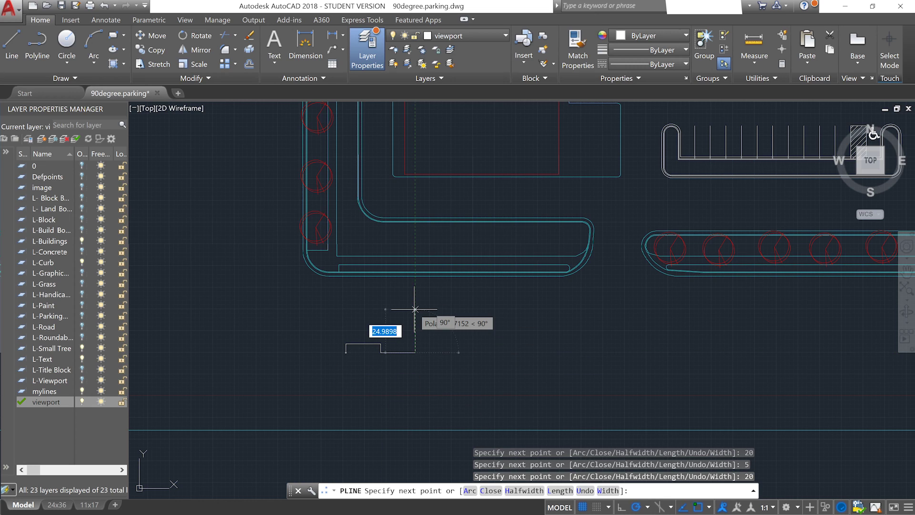
type("5")
key("Return")
type("20")
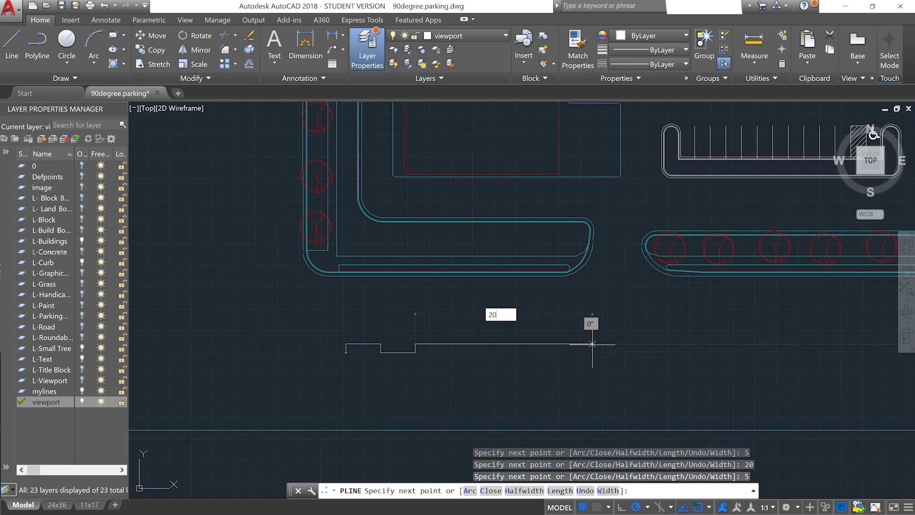
key("Return")
key("Escape")
scroll(515, 353, "down", 1)
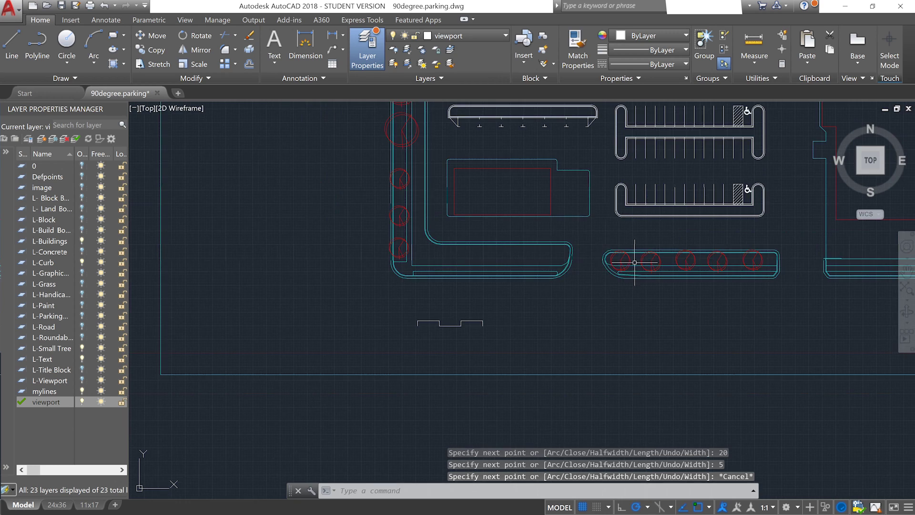
scroll(492, 352, "down", 1)
type("DIST")
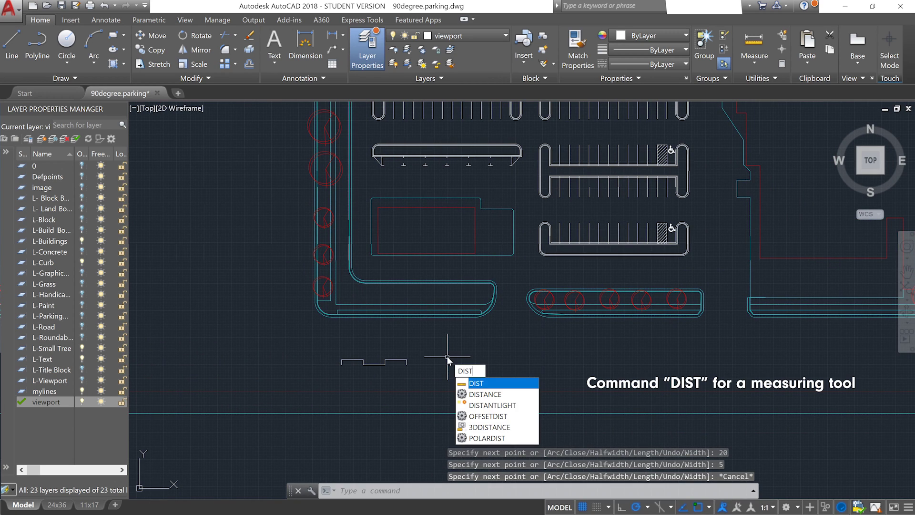
Step: Start a DIST measurement at the stepped polyline's left endpoint, then cancel it
key("Return")
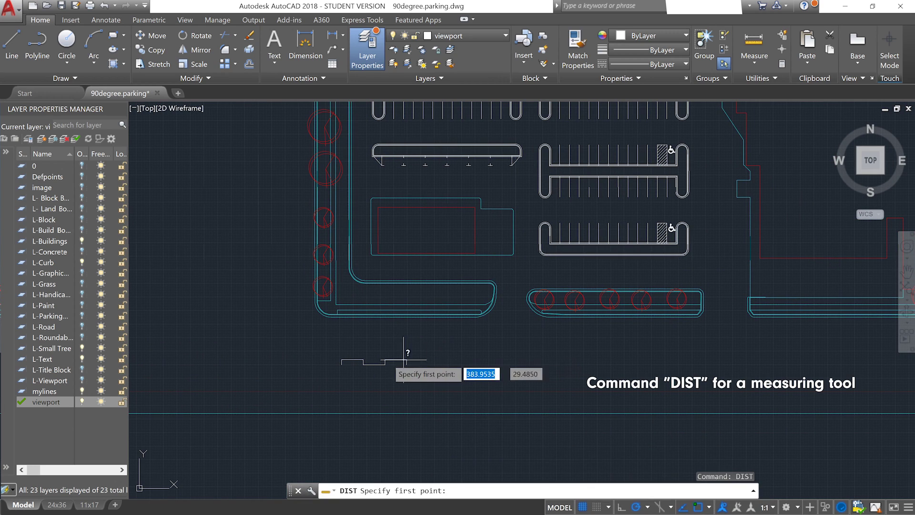
left_click(342, 361)
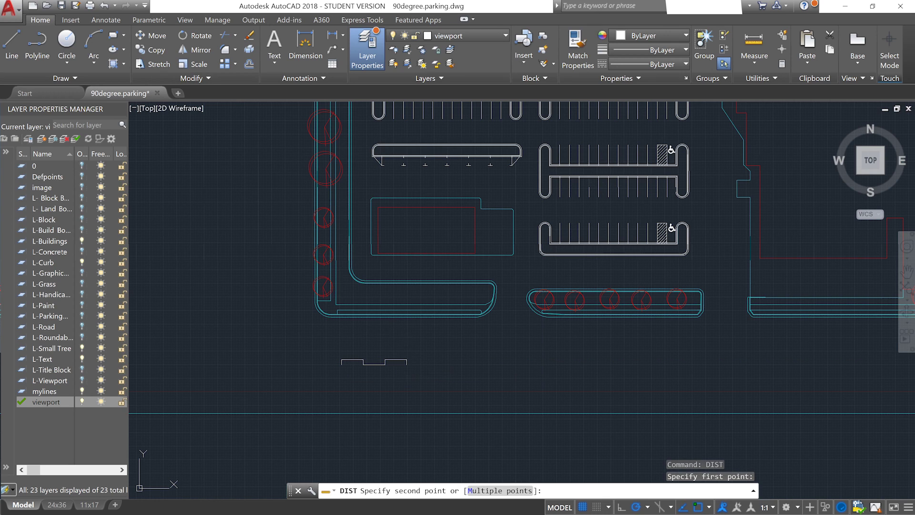
key("Escape")
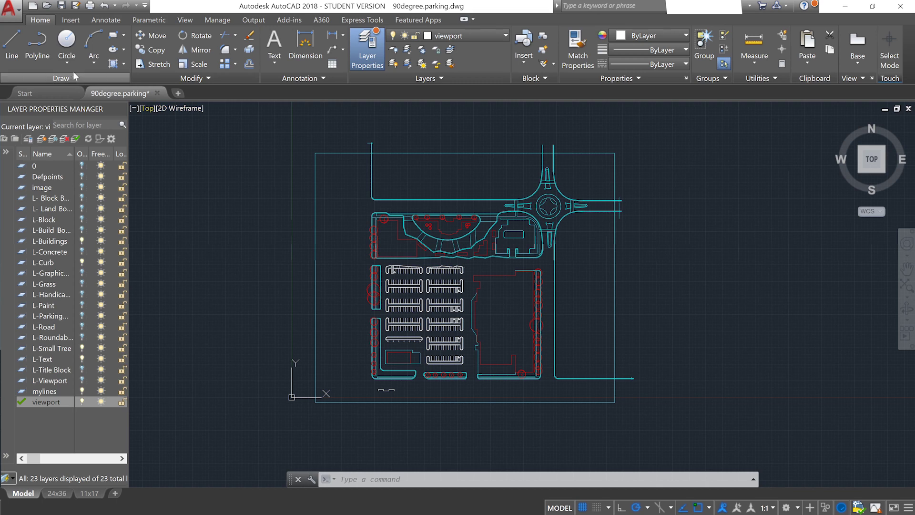
Step: Save a copy as 90degree.parking2010.dwg in AutoCAD 2010/LT2010 Drawing format
left_click(18, 10)
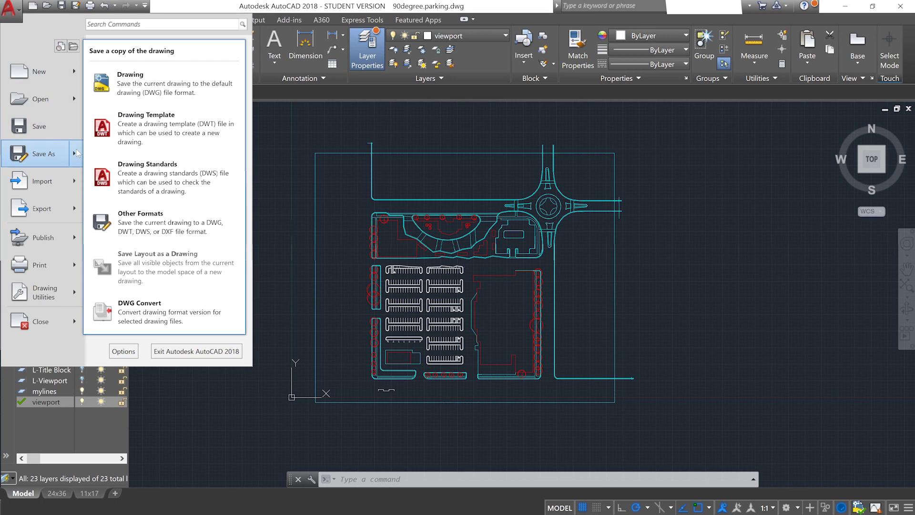
mouse_move(43, 154)
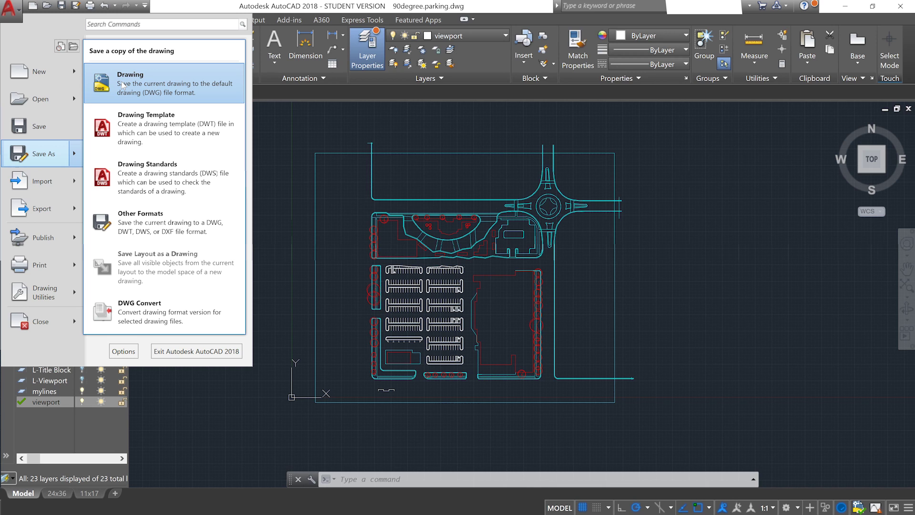
left_click(122, 84)
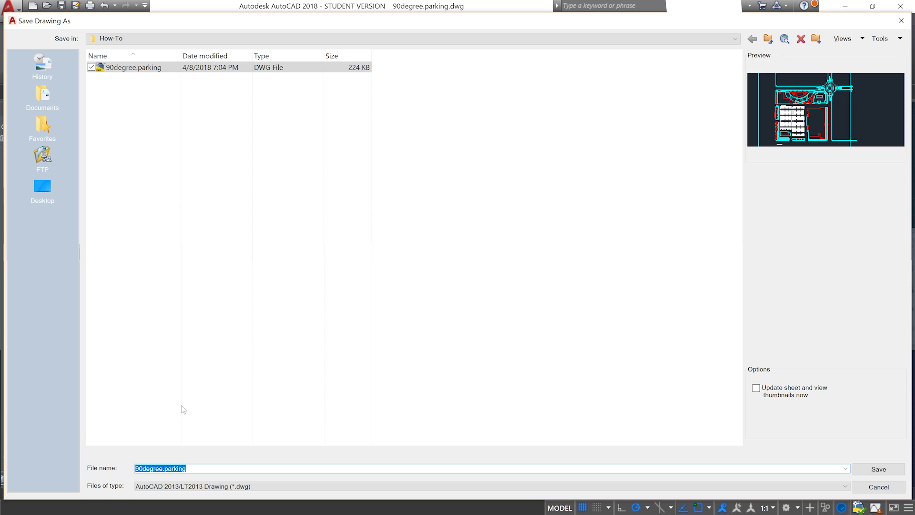
left_click(175, 486)
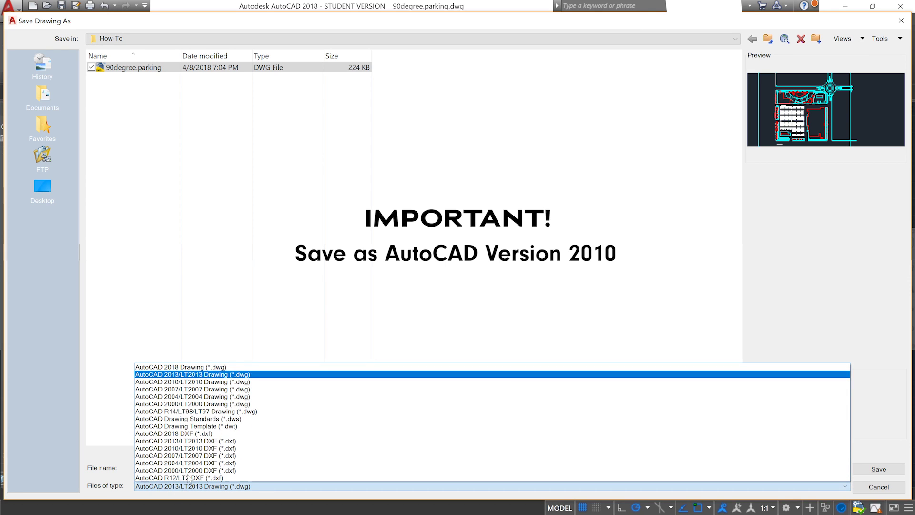
left_click(188, 382)
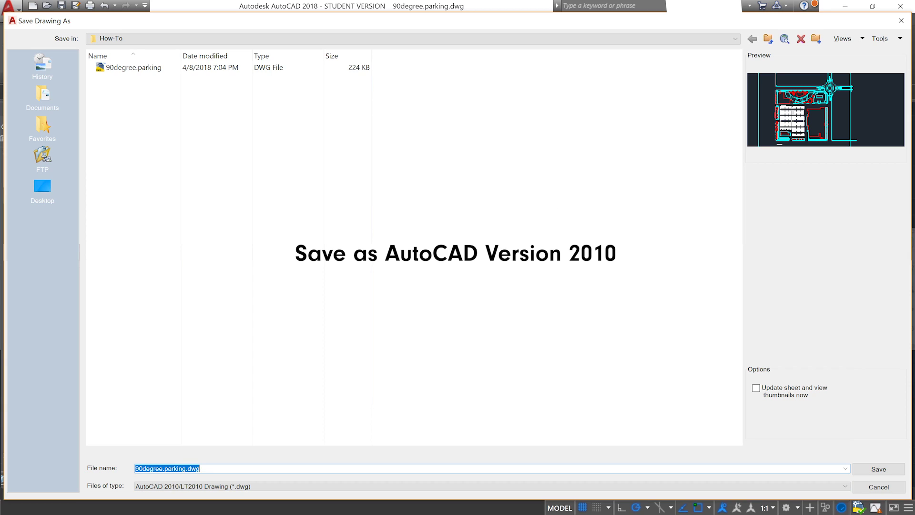
left_click(183, 468)
type("2010")
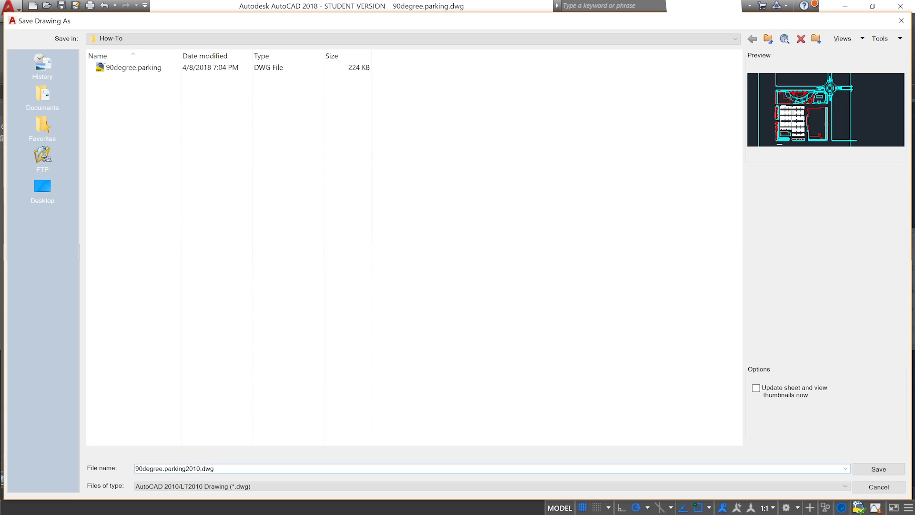
left_click(881, 470)
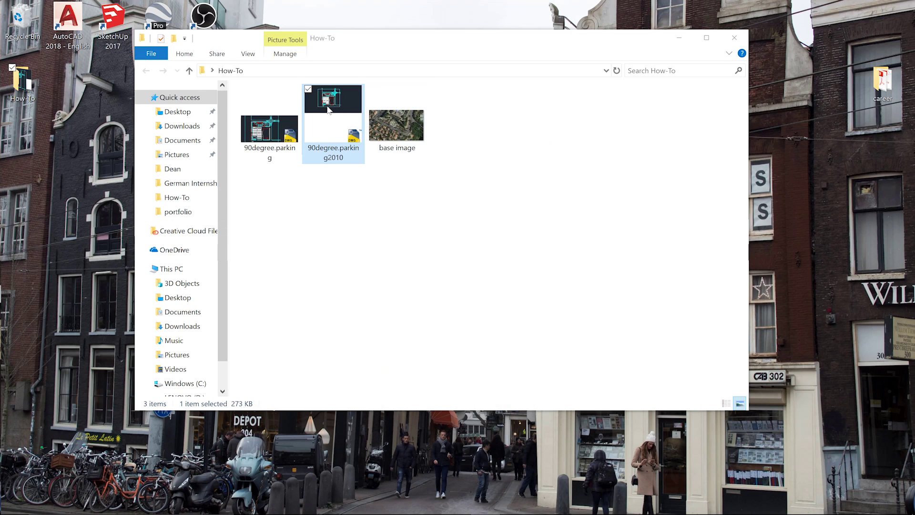
Step: Open 90degree.parking2010.dwg from File Explorer with Adobe Illustrator CC 2018
right_click(329, 108)
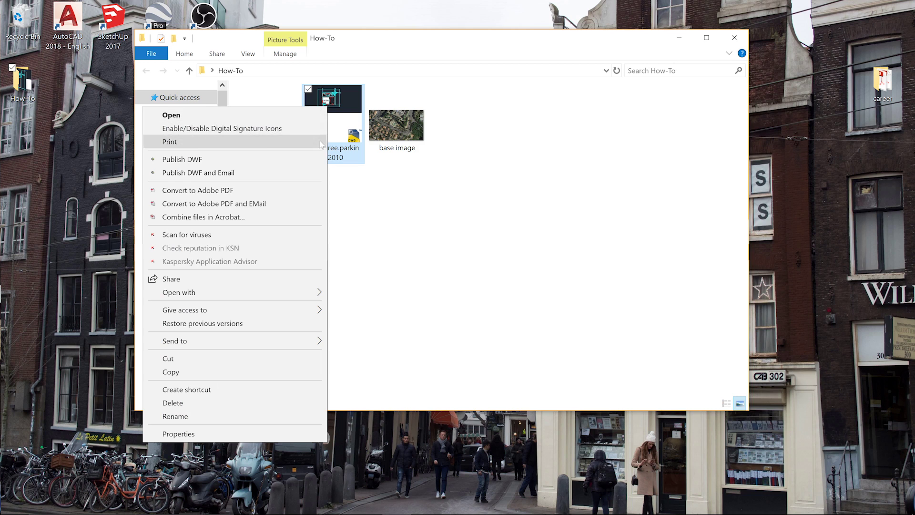
mouse_move(214, 292)
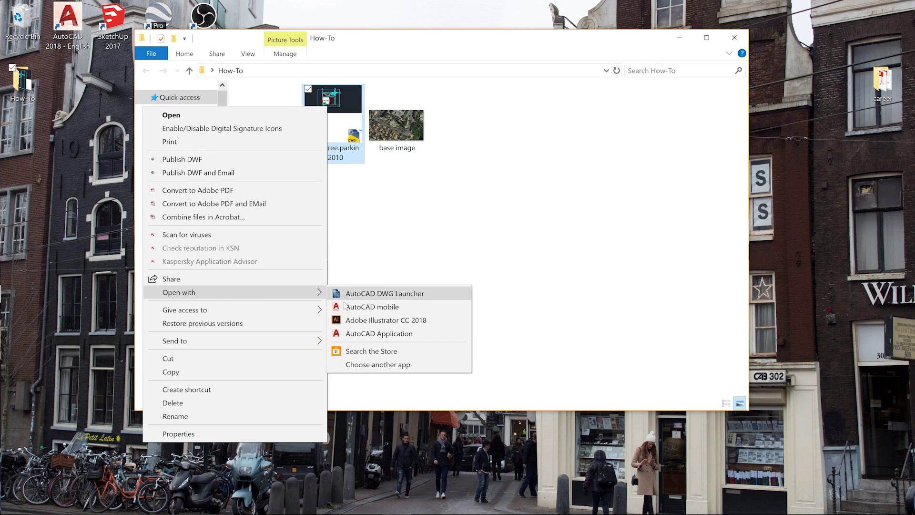
left_click(372, 320)
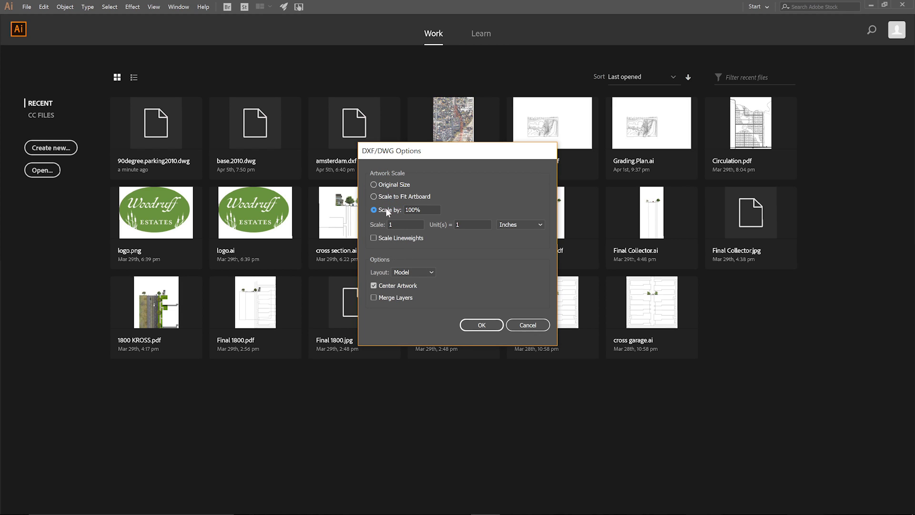
Step: Accept the DXF/DWG import options and ignore the missing linked image alert
double_click(395, 226)
type("60")
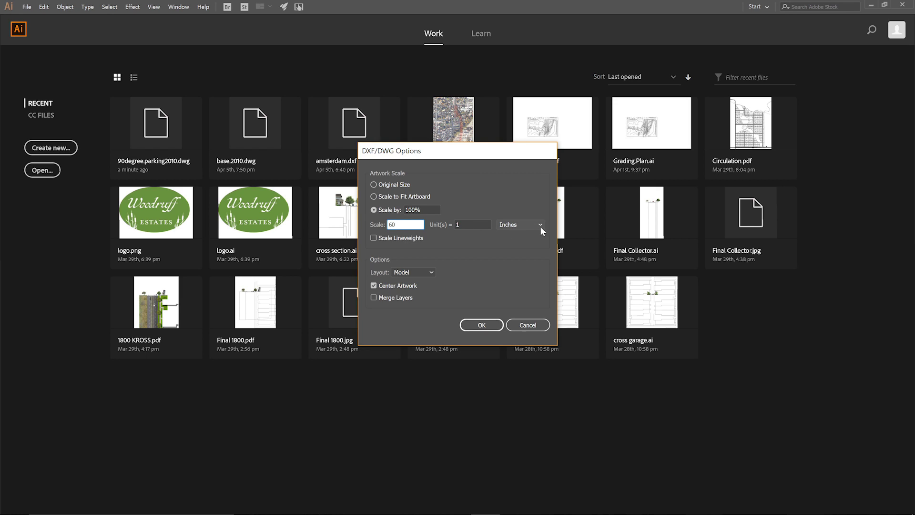
left_click(470, 327)
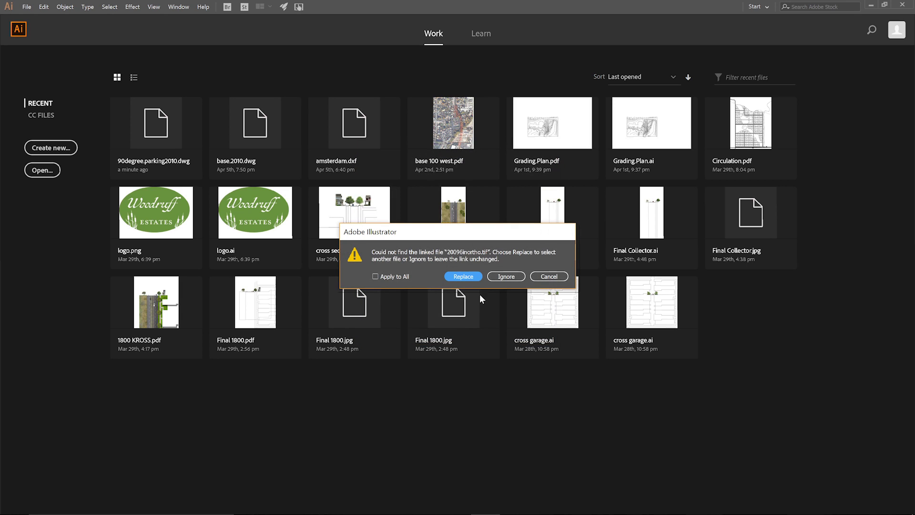
left_click(503, 276)
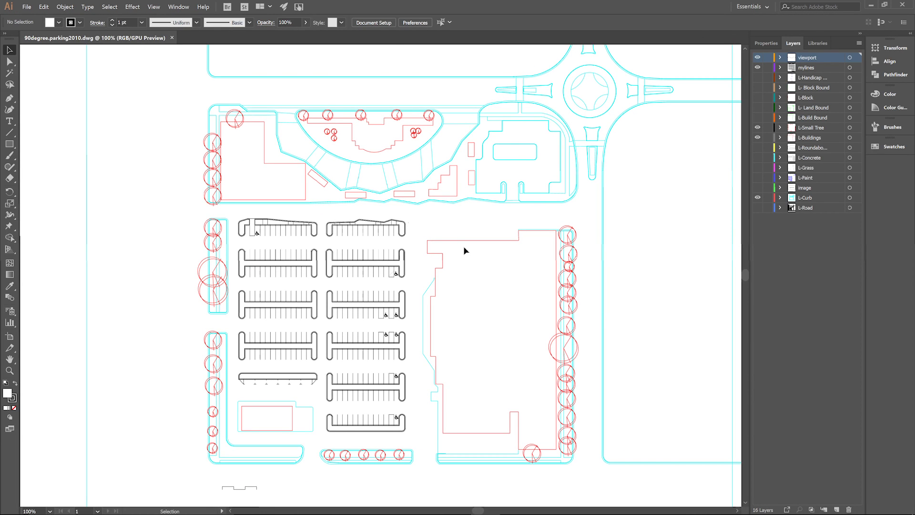
key("ctrl+0")
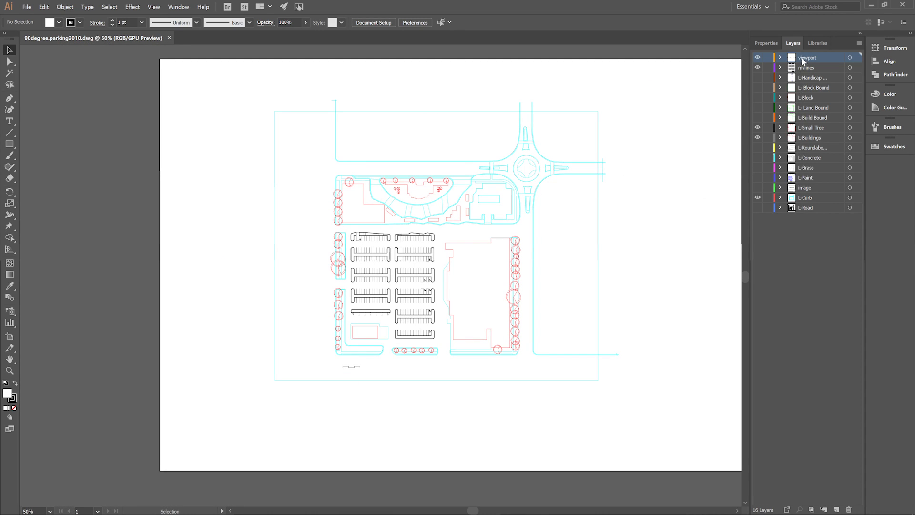
left_click(758, 168)
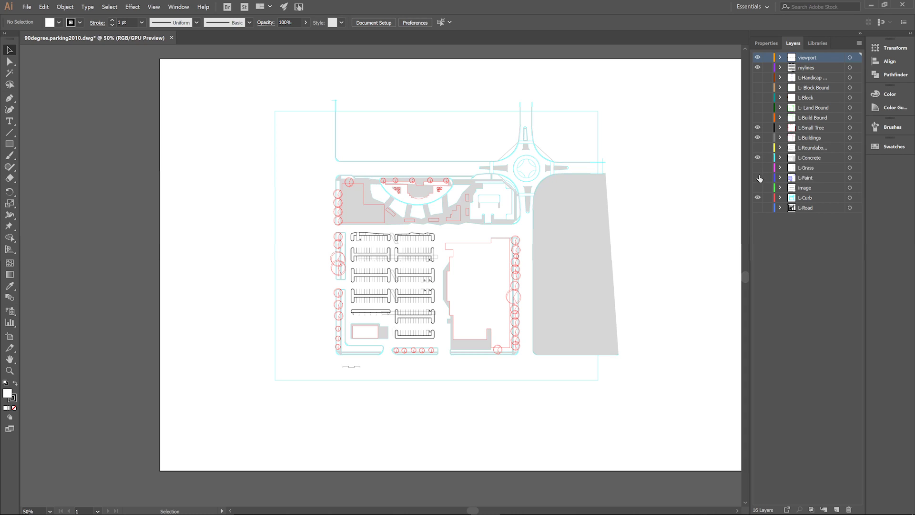
left_click(758, 178)
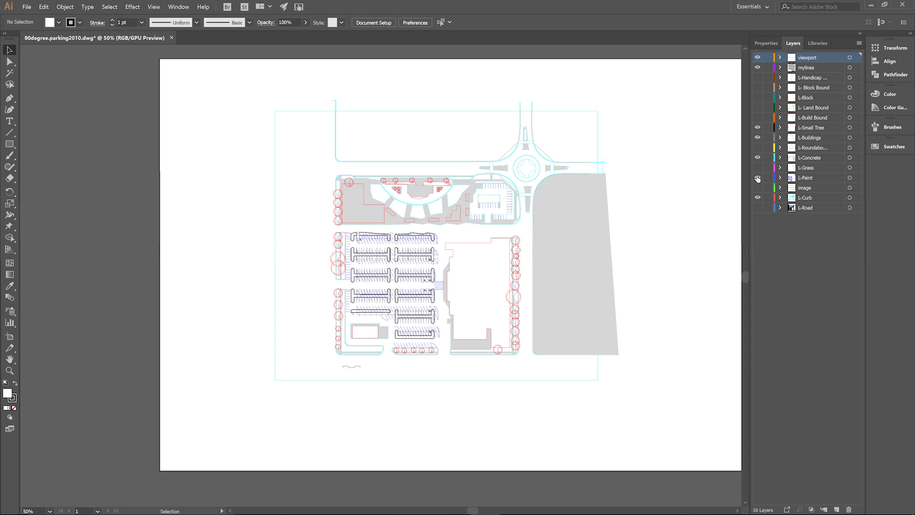
left_click(758, 108)
left_click(758, 87)
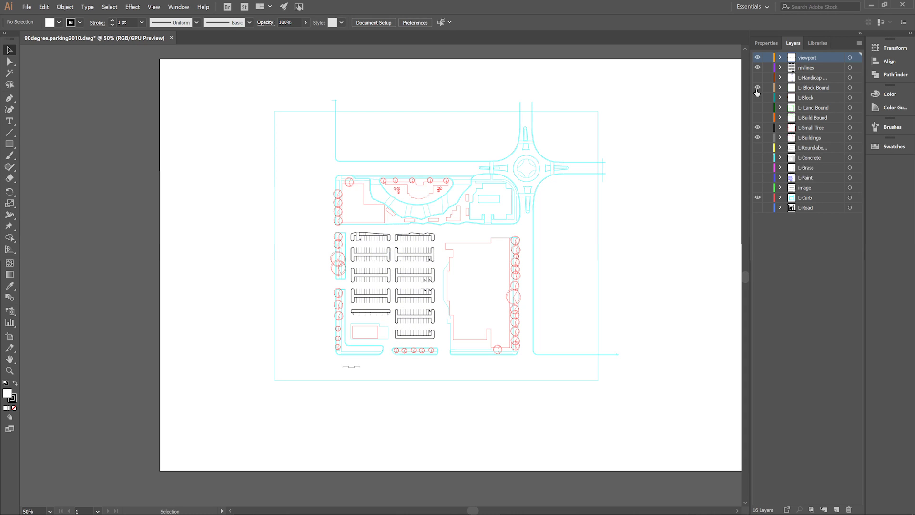
left_click(758, 98)
left_click(758, 87)
scroll(431, 344, "up", 2)
scroll(420, 344, "up", 1)
scroll(264, 349, "up", 2)
scroll(339, 276, "up", 1)
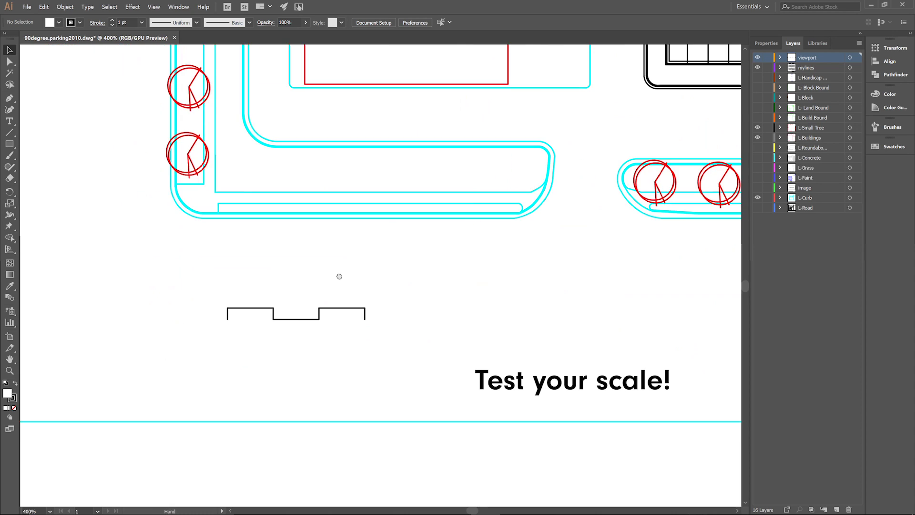
scroll(339, 276, "up", 1)
scroll(282, 276, "left", 1)
Step: Draw a 1 in wide Pen line, compare it with the scale bar, then delete it
key("p")
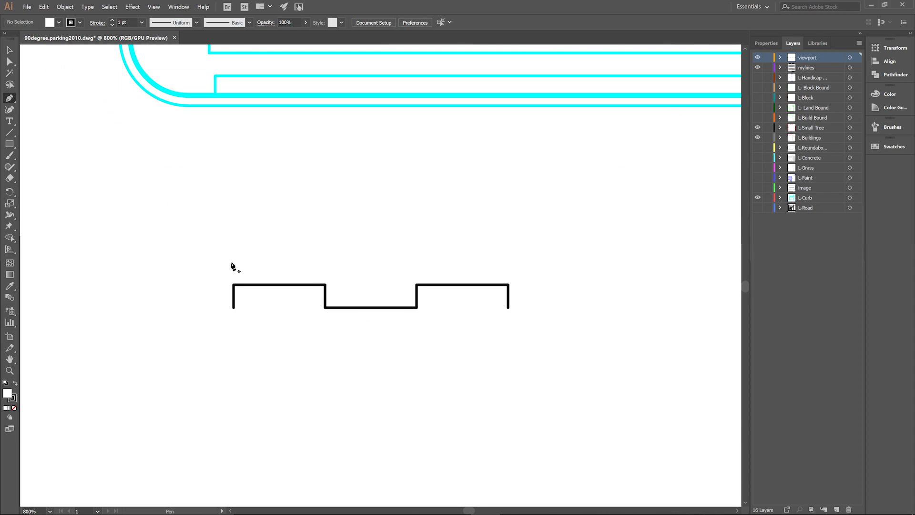
left_click(233, 272)
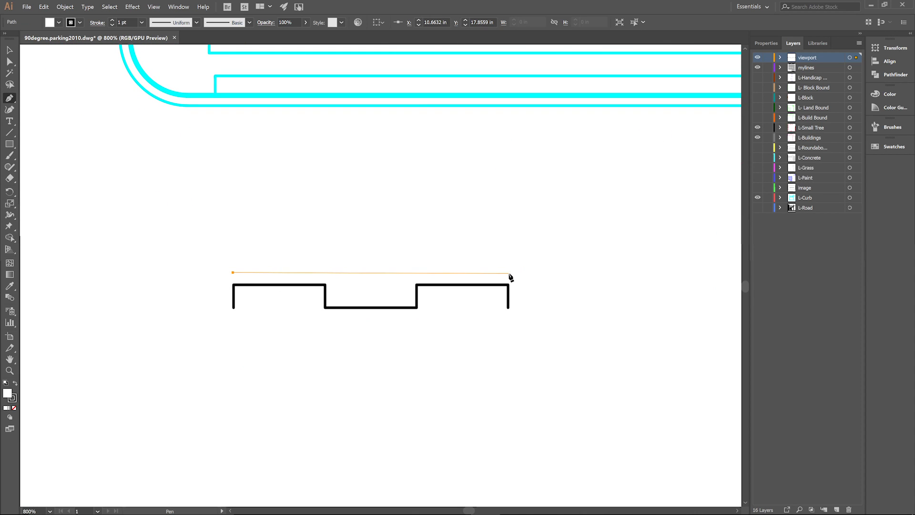
left_click(509, 274)
key("v")
left_click(533, 23)
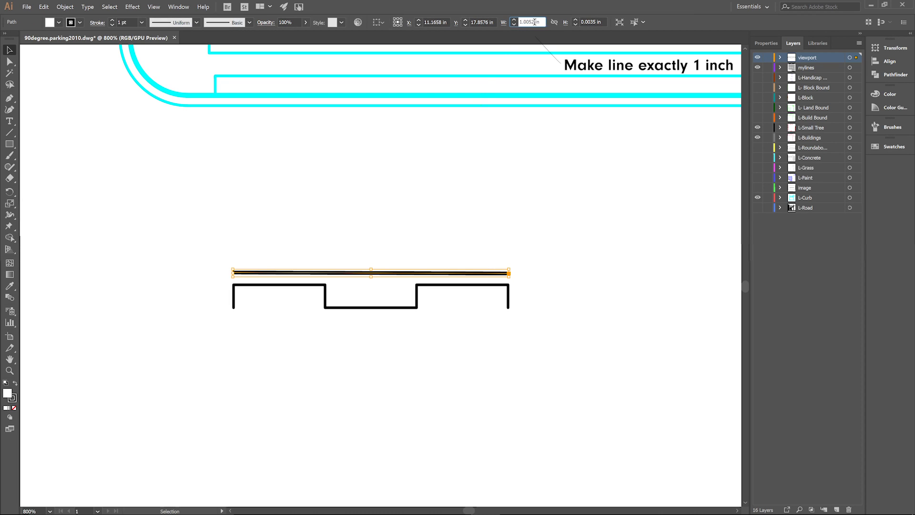
key("Return")
type("1")
mouse_move(347, 276)
left_mouse_down()
mouse_move(351, 289)
mouse_move(344, 227)
left_mouse_up()
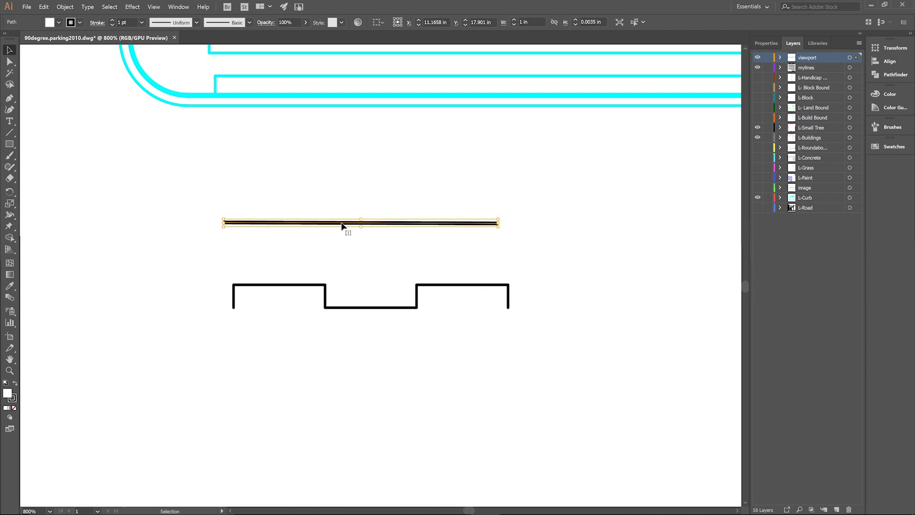
key("Delete")
scroll(588, 215, "down", 2)
scroll(588, 215, "down", 2)
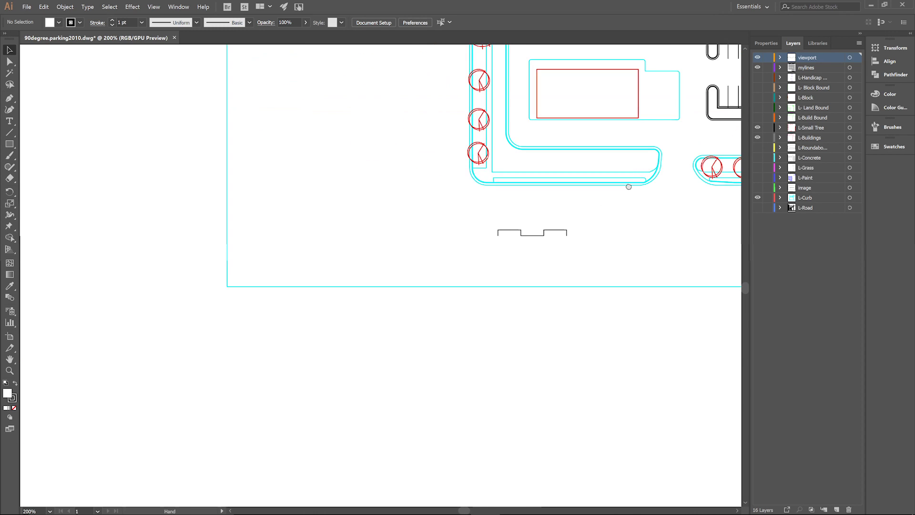
scroll(565, 208, "down", 2)
scroll(564, 202, "down", 3)
Step: Marquee-select the whole site plan, check the Fill and Stroke swatch lists, and pick black stroke
left_click_drag(565, 200, 488, 242)
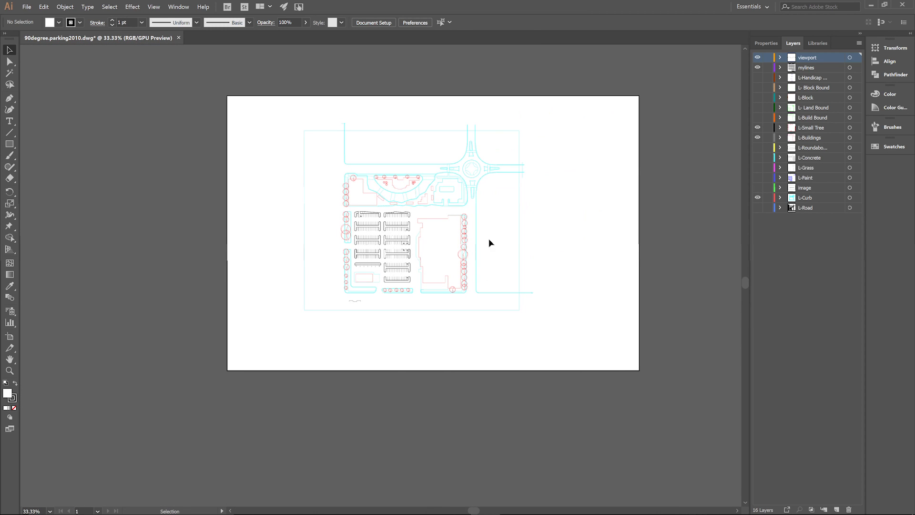
left_click_drag(615, 348, 262, 105)
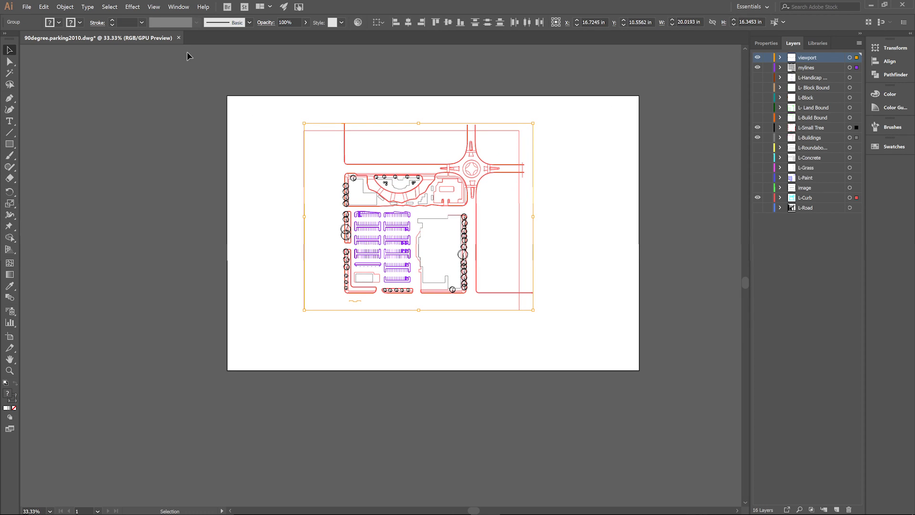
left_click(51, 23)
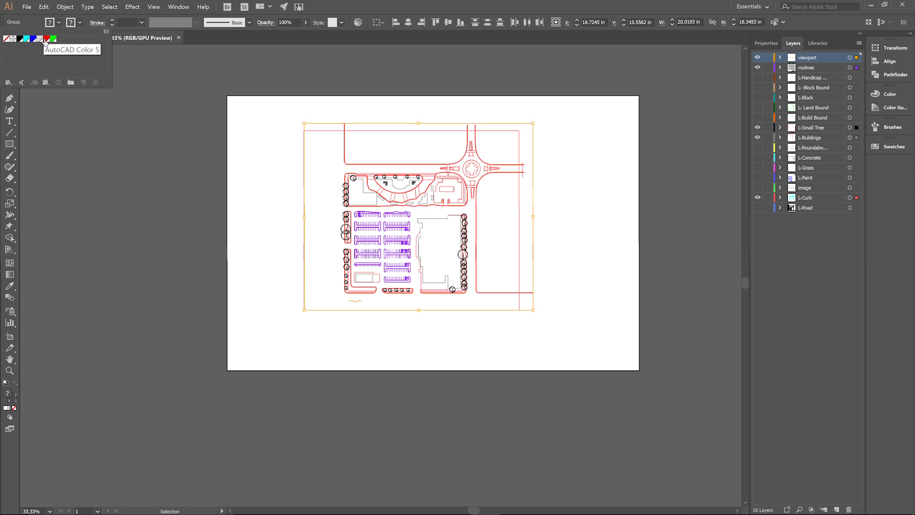
left_click(70, 22)
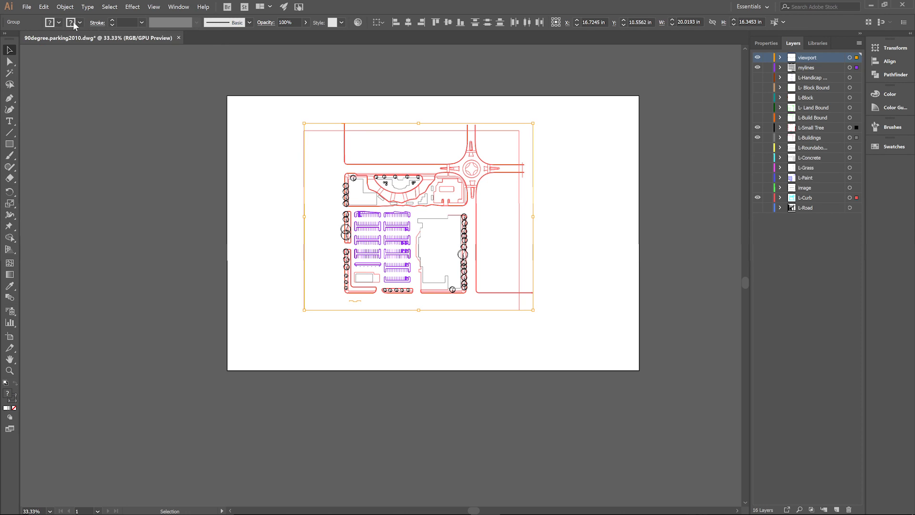
left_click(79, 22)
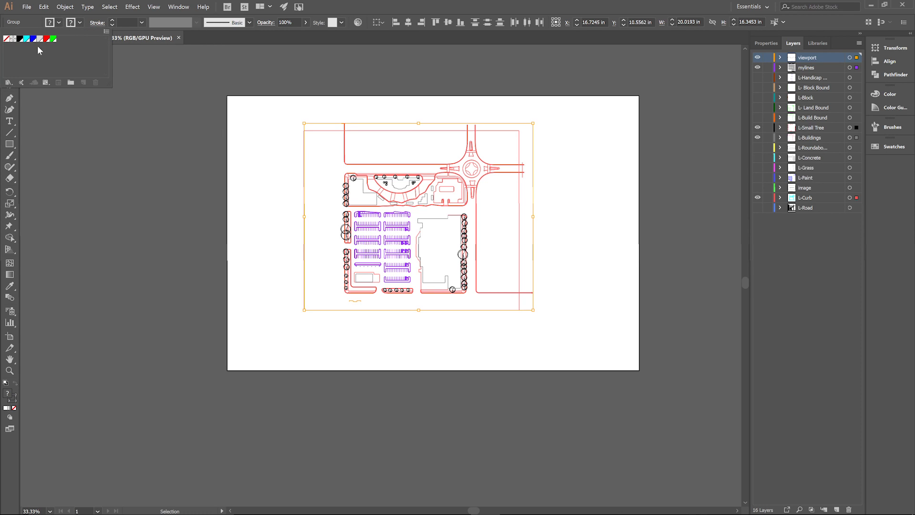
left_click(21, 39)
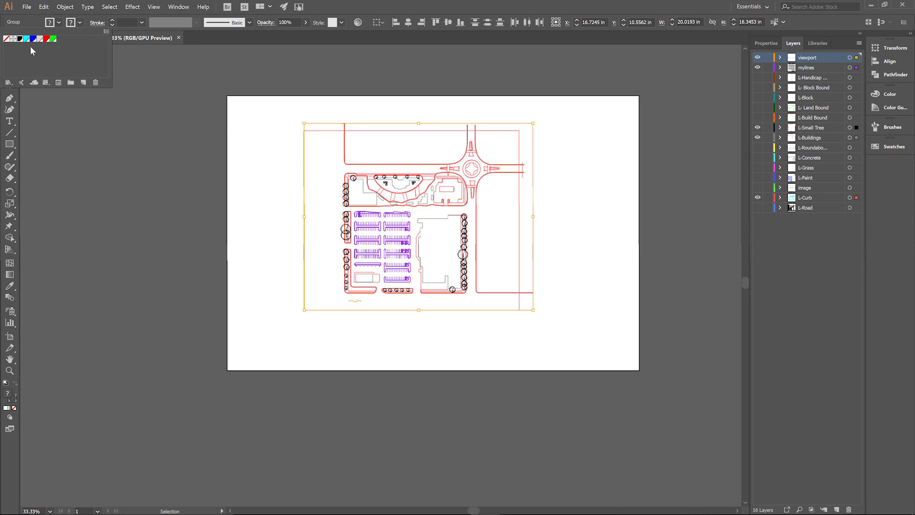
Step: Add the Art & Illustration library colours to the document swatches, then close the library
left_click(9, 82)
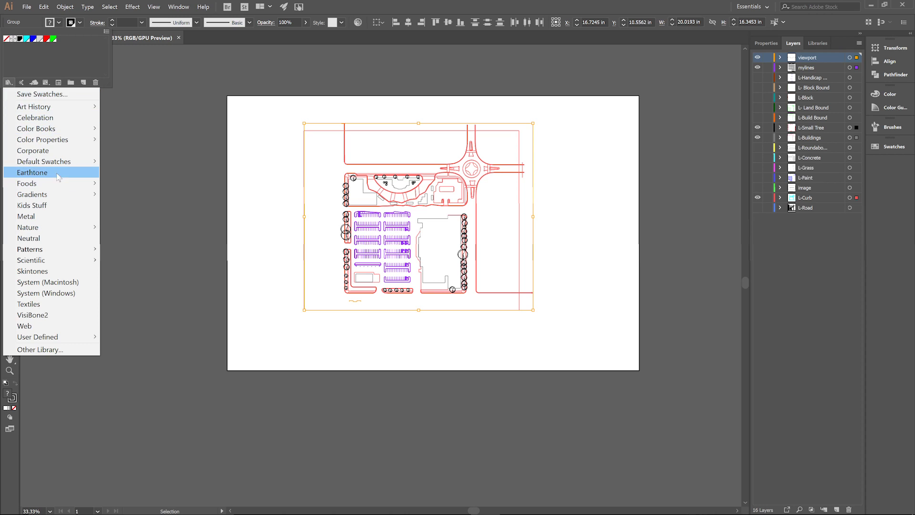
left_click(147, 162)
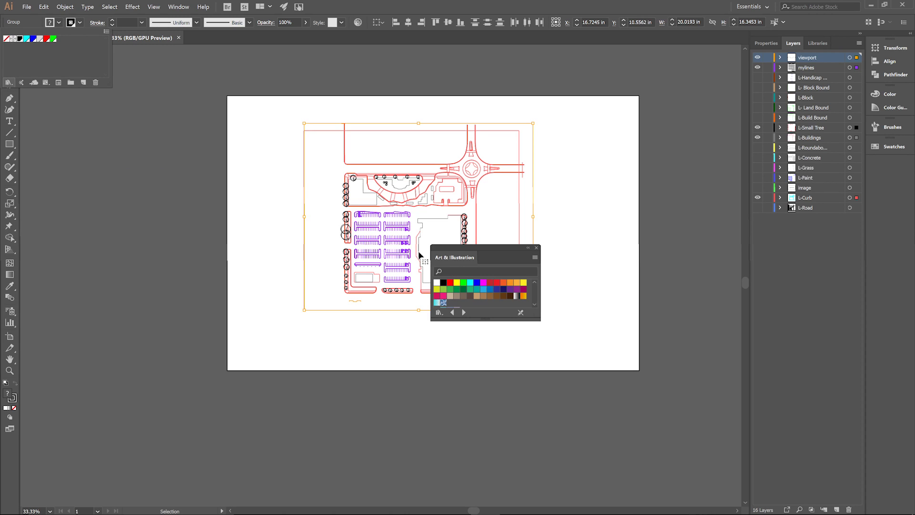
left_click(437, 281)
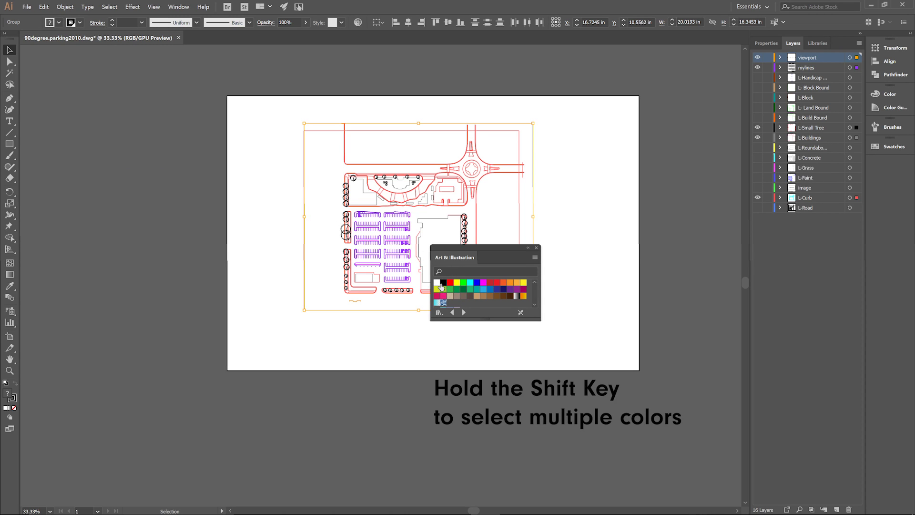
left_click(439, 302, "shift")
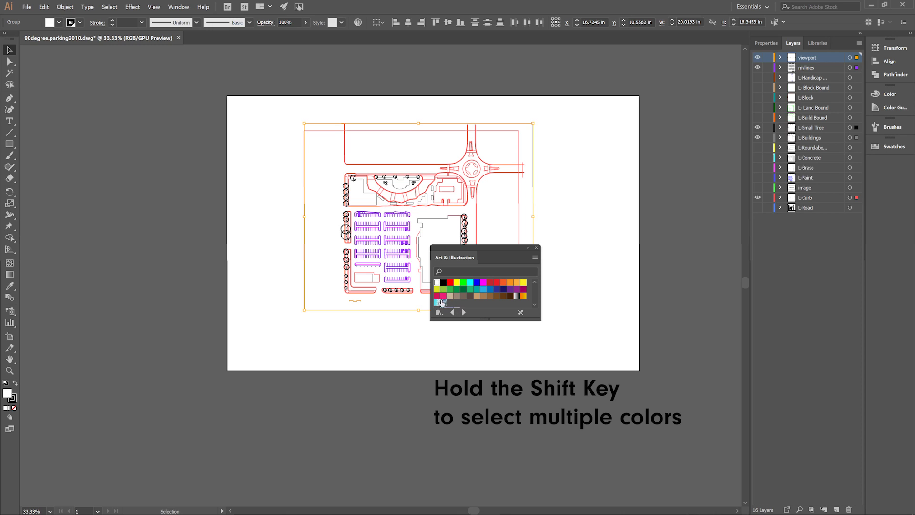
left_click(505, 298, "shift")
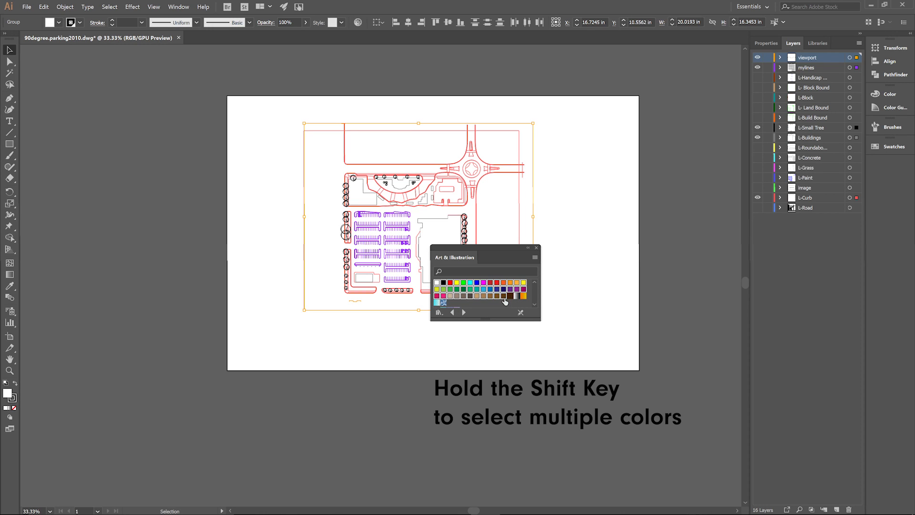
left_click(535, 256)
left_click(538, 248)
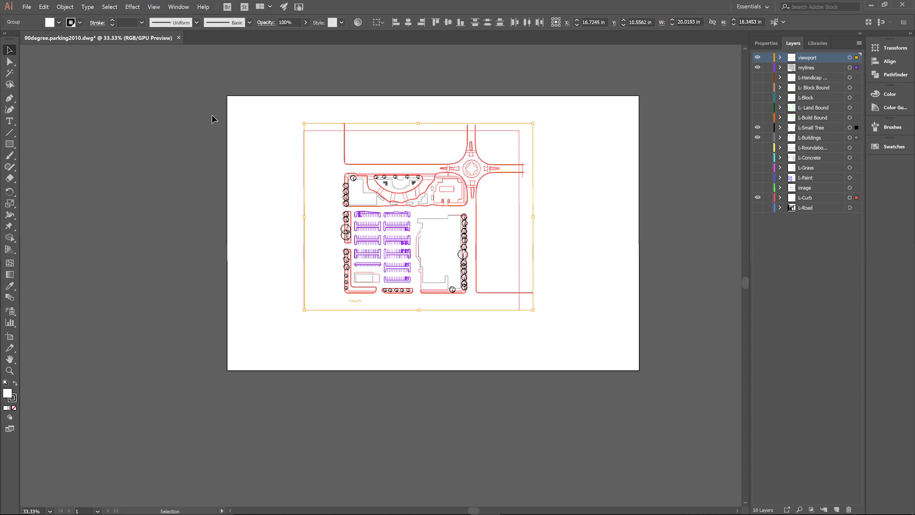
left_click(81, 22)
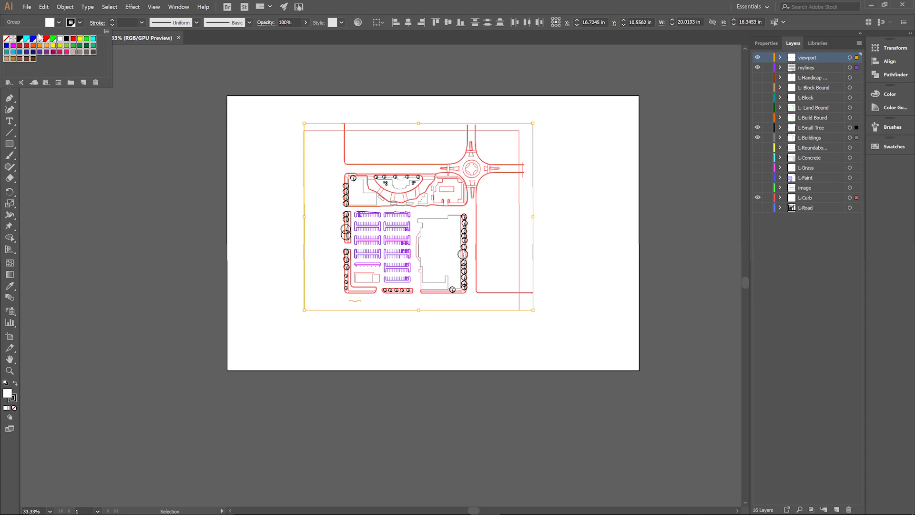
left_click(75, 22)
left_click(80, 22)
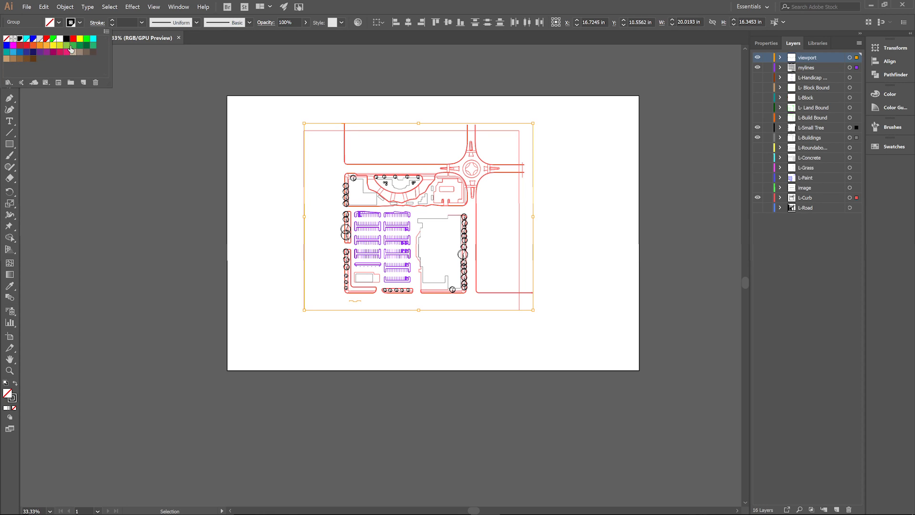
left_click(83, 21)
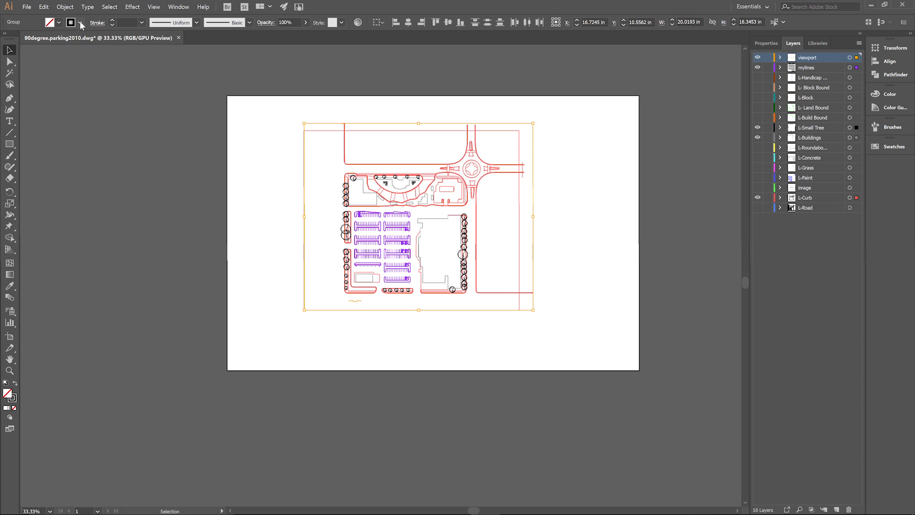